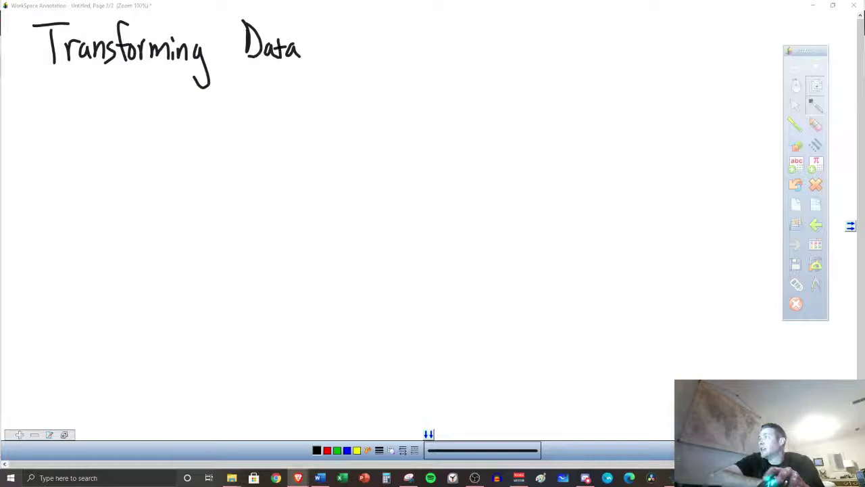
Step: Search desmos in Brave and open the Graphing Calculator with an empty Untitled Graph
click(298, 478)
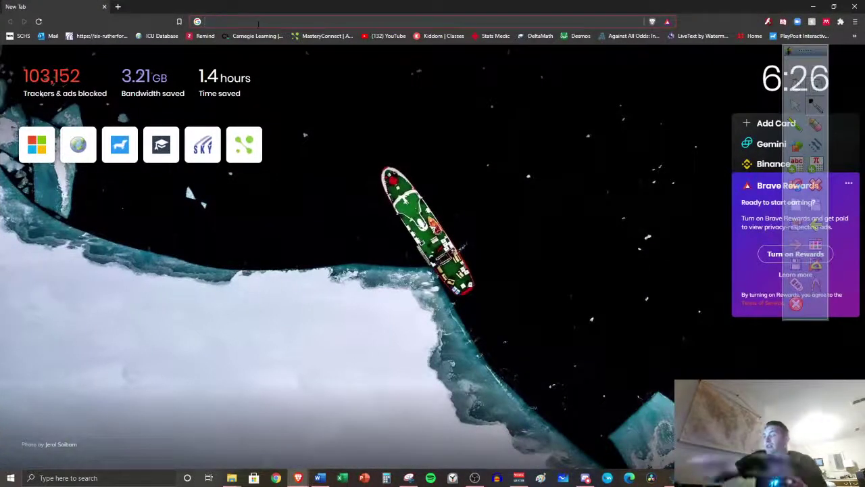
text(desmos.com)
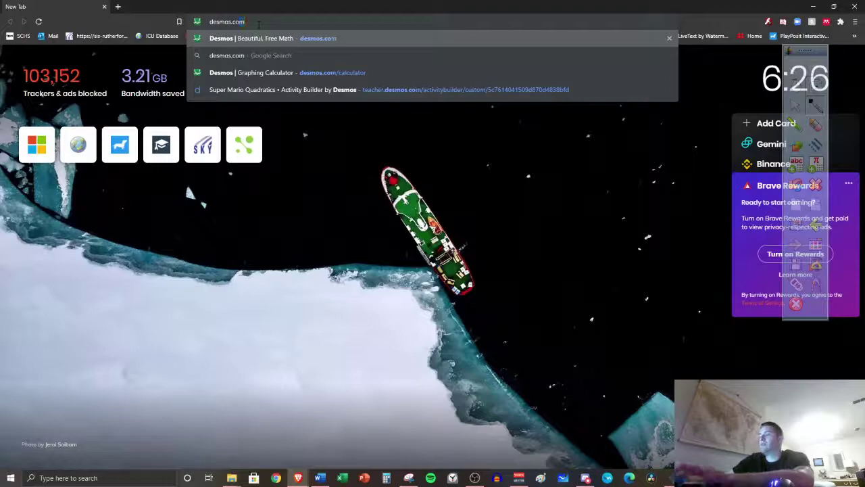
key(Return)
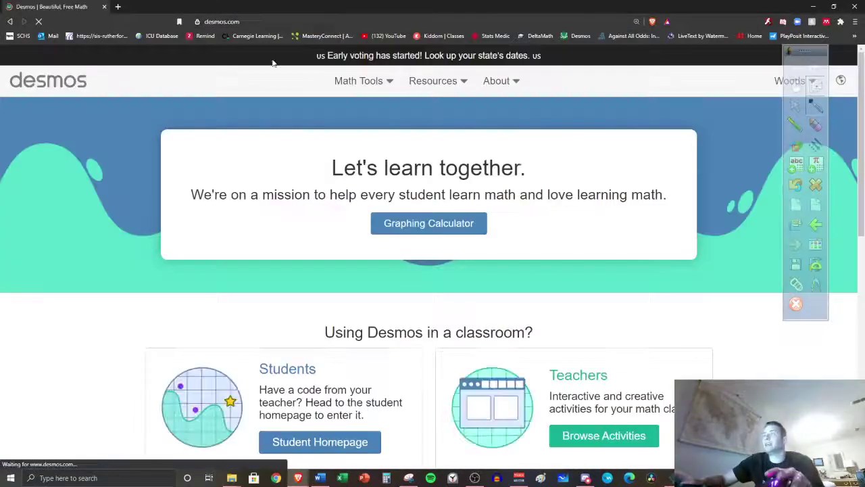
click(429, 223)
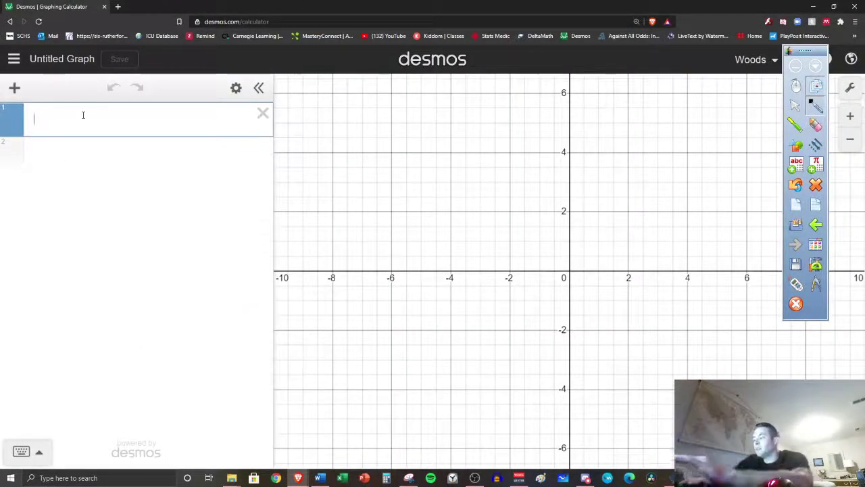
Step: Enter x² + a using the keypad, add slider a and drag it to −2.6
text(x)
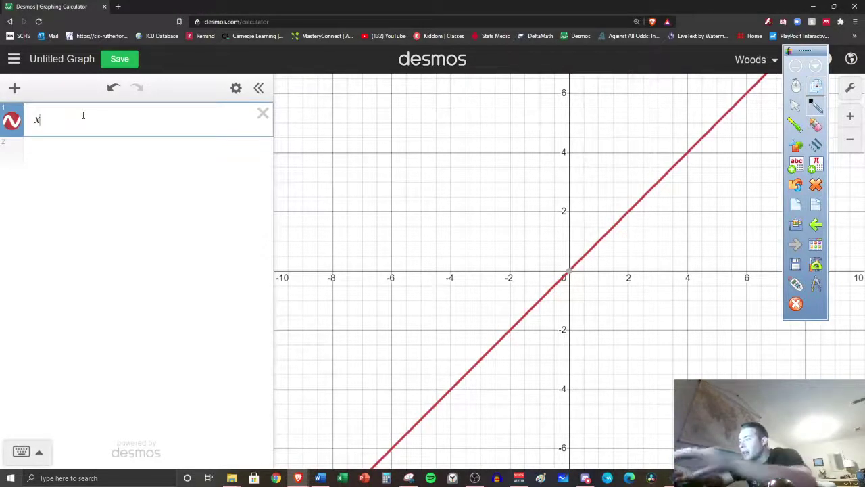
click(21, 451)
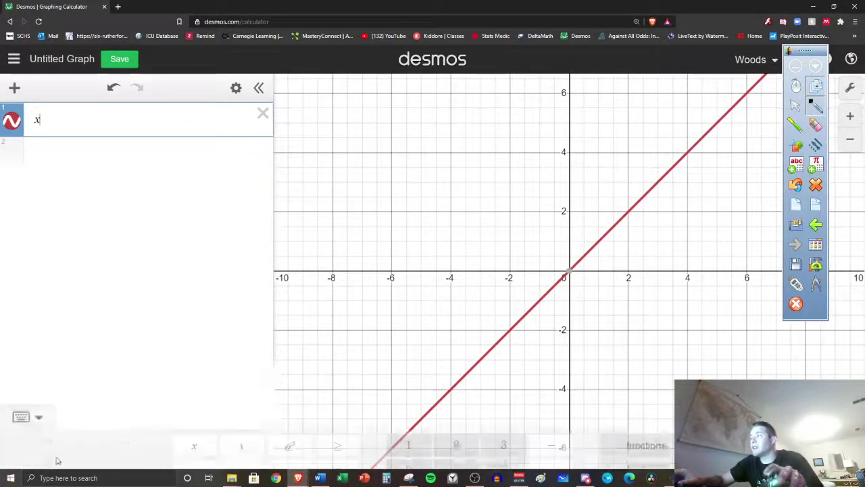
click(289, 377)
click(554, 455)
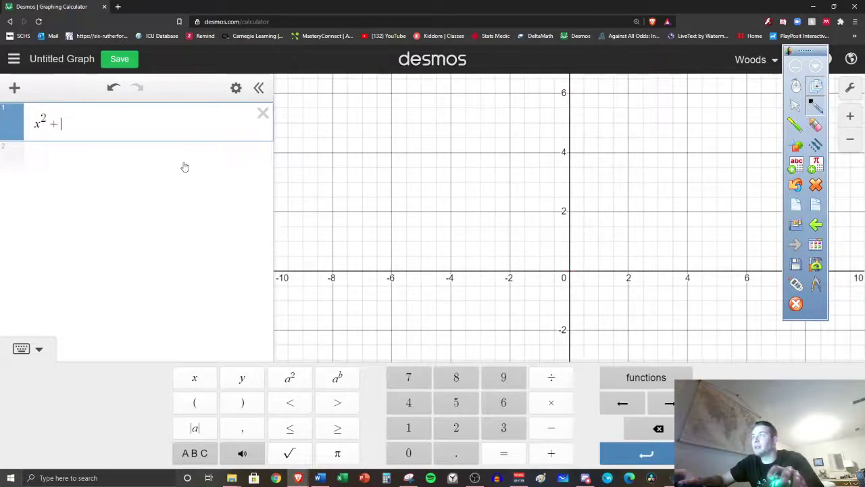
text(a)
click(82, 145)
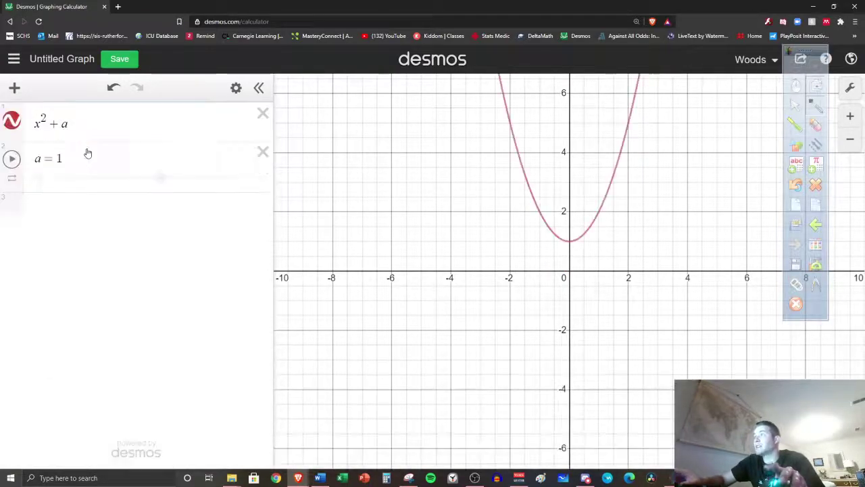
drag(160, 178, 126, 178)
Step: Wrap the x in parentheses and subtract b inside them
click(35, 124)
drag(34, 123, 65, 132)
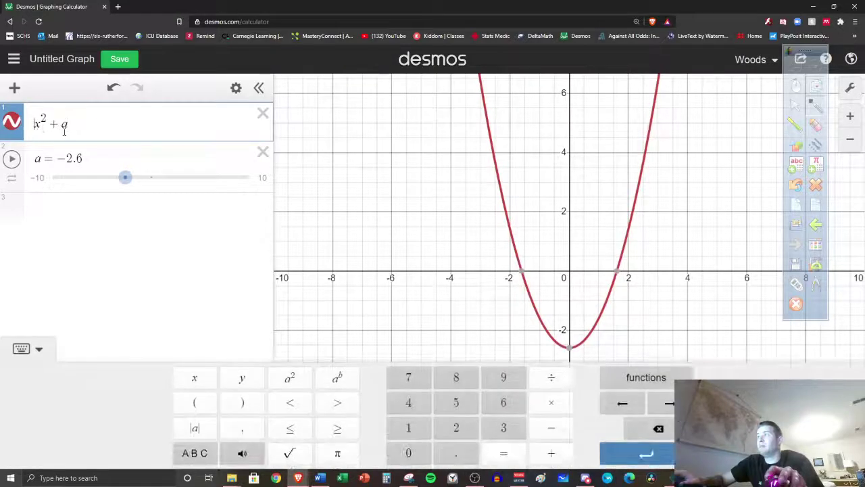
text(()
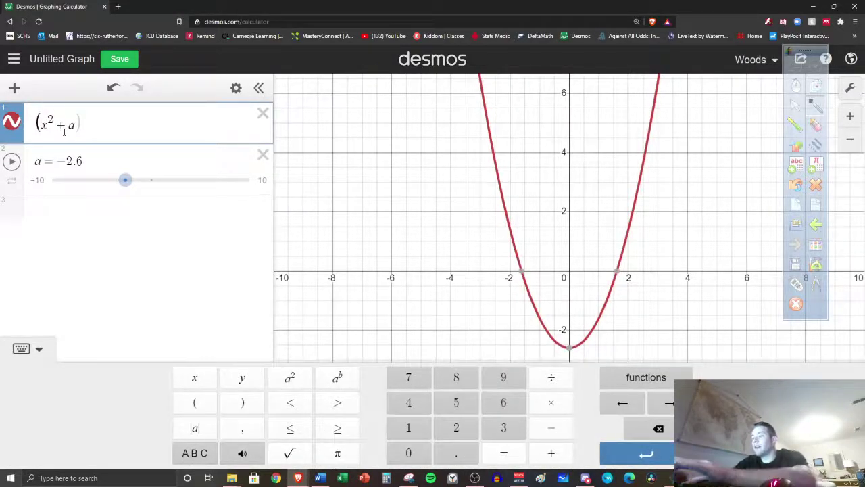
text())
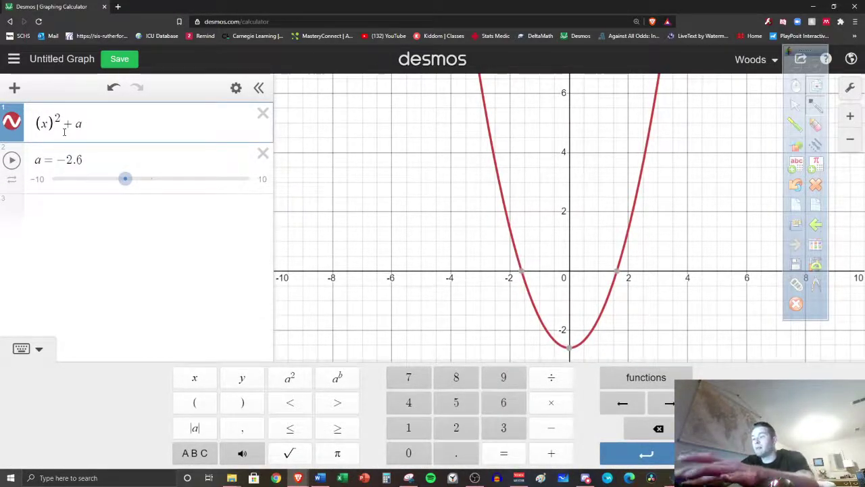
text(-b)
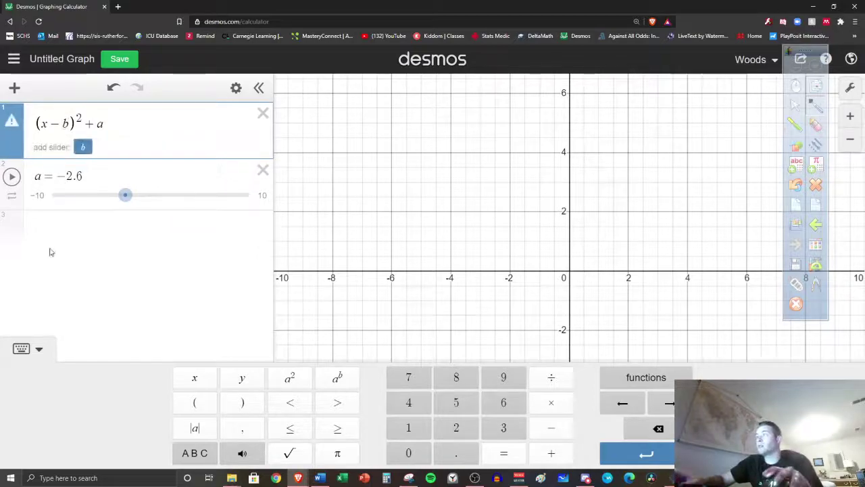
Step: Add slider b, change the minus to plus, and drag b and a to shift the parabola
click(82, 147)
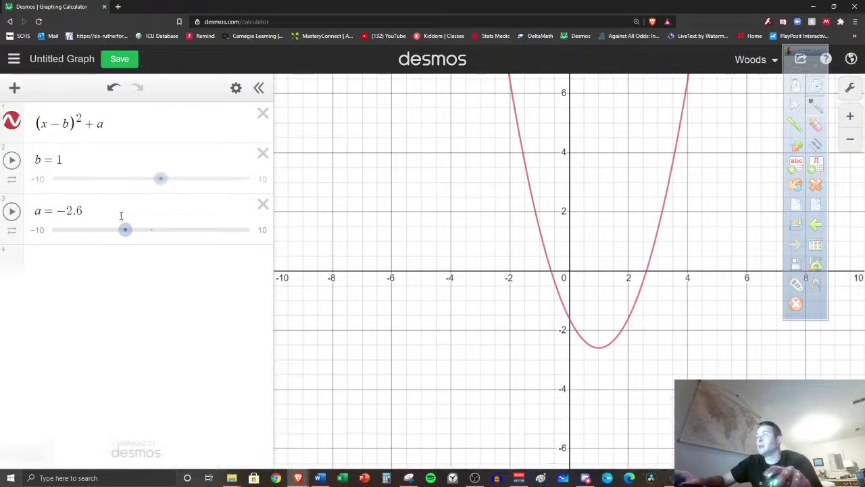
click(61, 124)
key(BackSpace)
text(+)
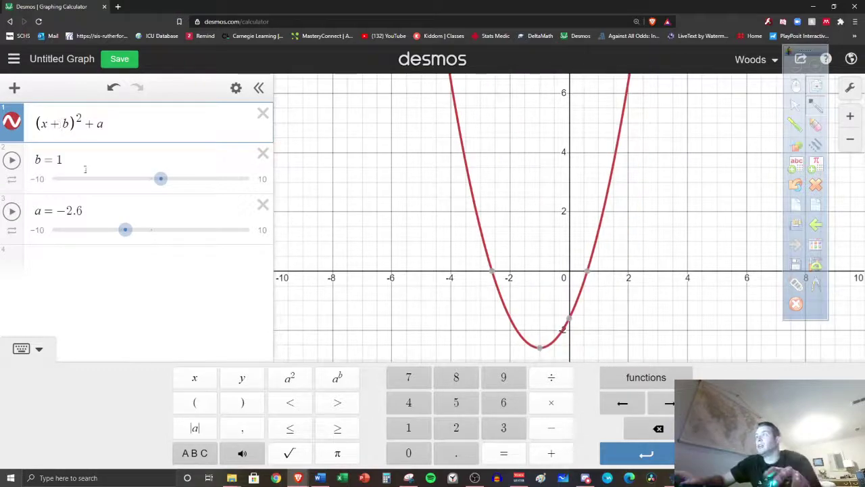
drag(161, 178, 132, 178)
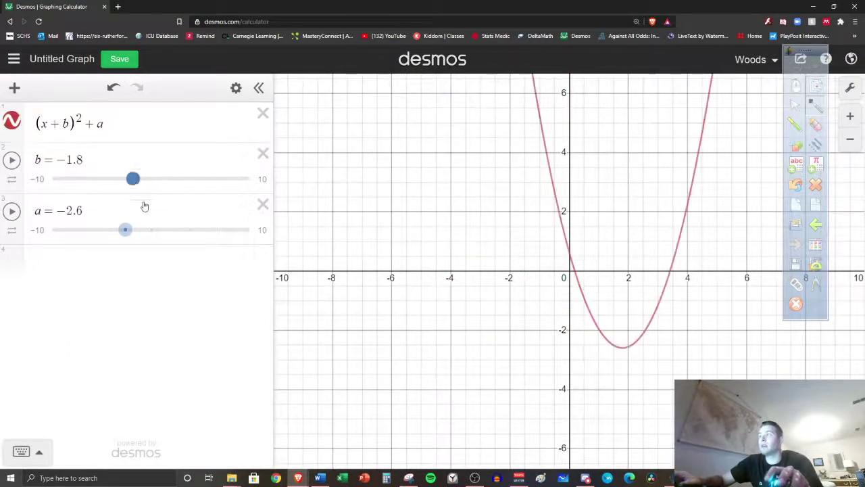
drag(125, 229, 151, 229)
mouse_move(133, 179)
mouse_down()
mouse_move(198, 179)
mouse_move(86, 176)
mouse_move(205, 178)
mouse_move(145, 174)
mouse_up()
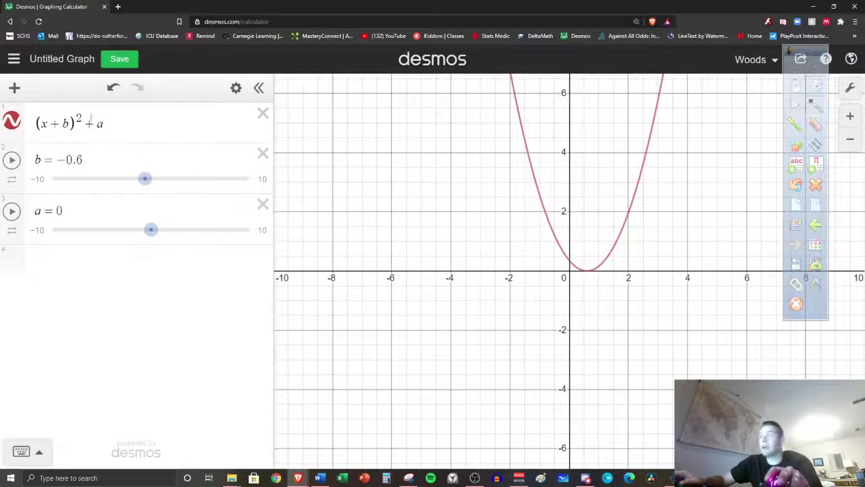
Step: Prefix c with a slider to stretch the parabola, then close the Desmos tab without saving
click(39, 123)
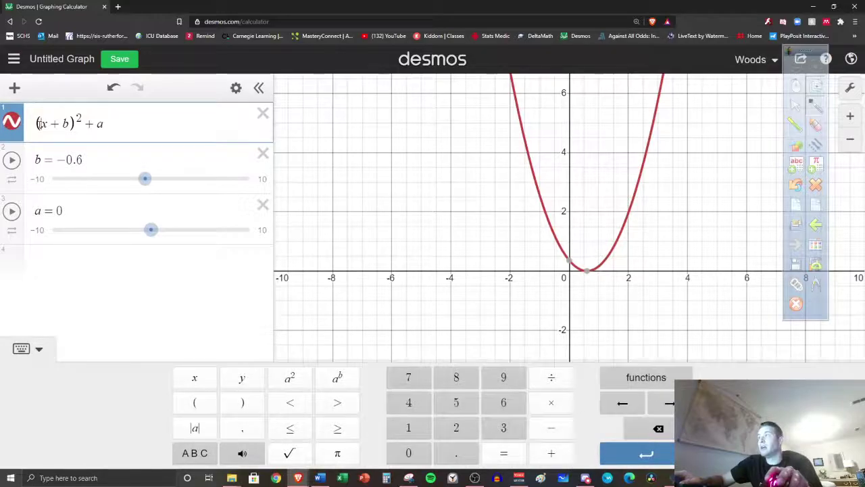
click(38, 125)
text(c)
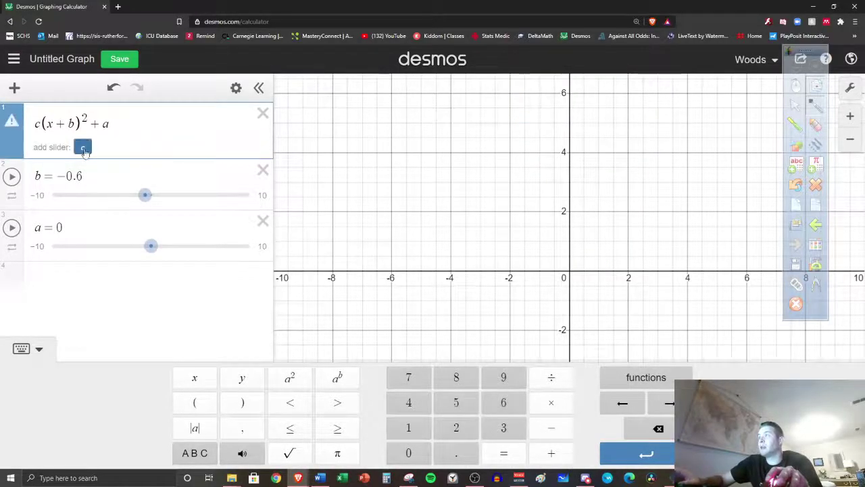
click(81, 145)
drag(161, 178, 228, 196)
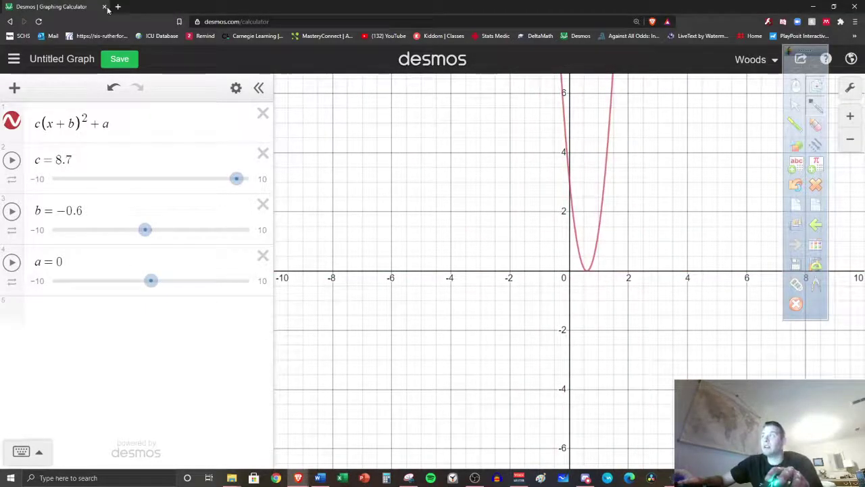
key(ctrl+w)
click(476, 73)
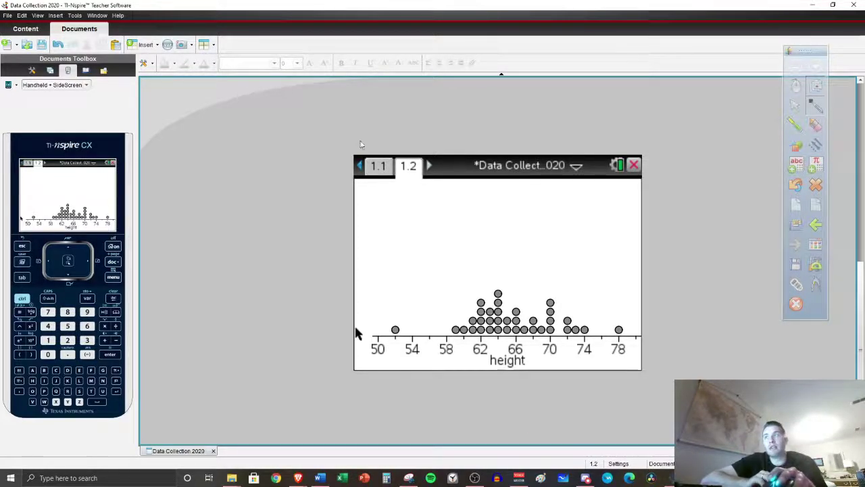
Step: Go to page 1.1 and move across the Data Collection spreadsheet columns
click(379, 166)
key(Left)
key(Left)
key(Left)
key(Left)
key(Left)
key(Left)
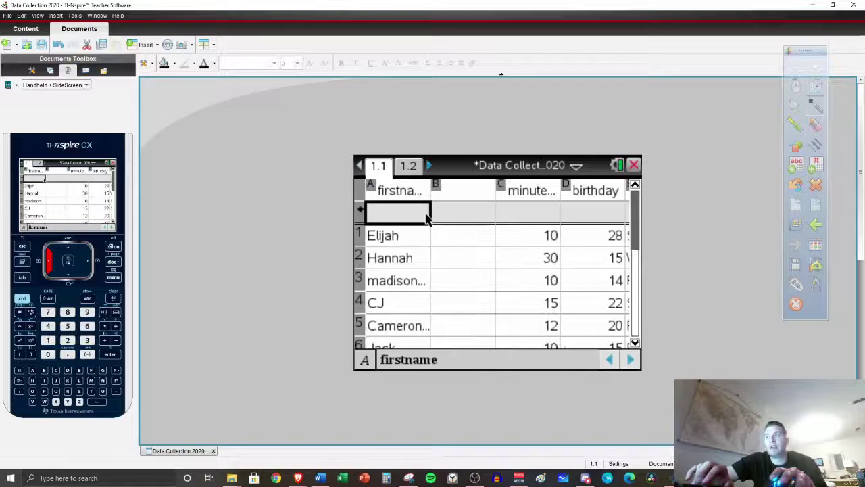
Step: Browse the firstname and height data, ending in the empty column after haircolor
key(Right)
click(425, 226)
key(Down)
key(Down)
key(Down)
key(Down)
key(Down)
key(Down)
key(Down)
key(Down)
key(Down)
key(Down)
key(Down)
key(Down)
key(Down)
key(Down)
key(Down)
key(Down)
key(Down)
key(Down)
key(Down)
key(Down)
key(Down)
key(Down)
key(Down)
key(Down)
key(Down)
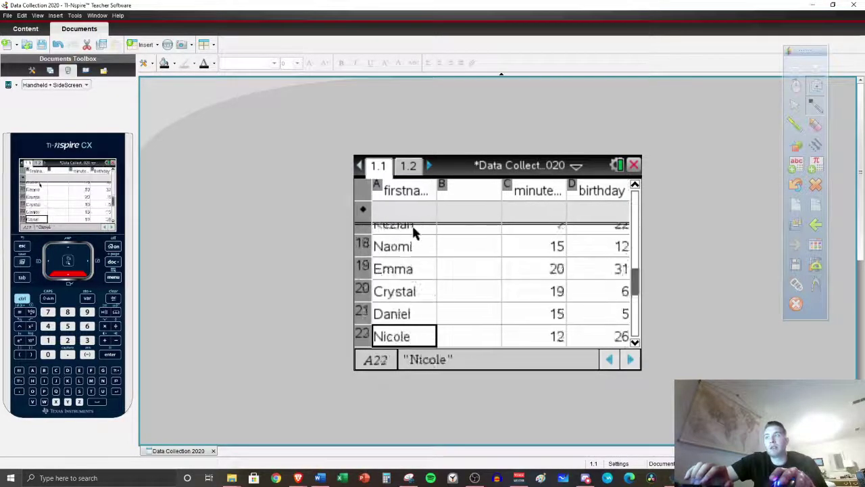
key(Up)
key(Up)
key(Right)
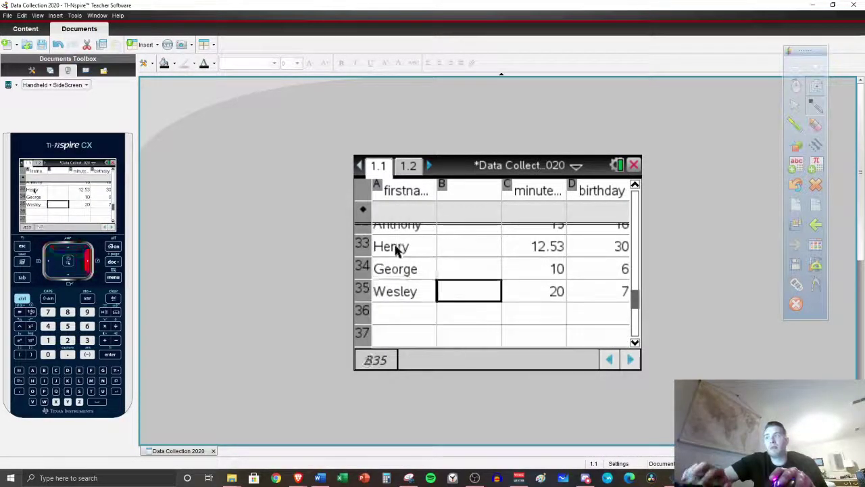
key(Right)
key(Right)
key(Right)
key(Right)
key(Right)
key(Right)
key(Up)
key(Left)
key(Up)
key(Up)
key(Up)
key(Up)
key(Up)
key(Up)
key(Up)
key(Up)
key(Up)
key(Up)
key(Up)
key(Up)
key(Up)
key(Up)
key(Up)
key(Up)
key(Up)
key(Up)
key(Up)
key(Up)
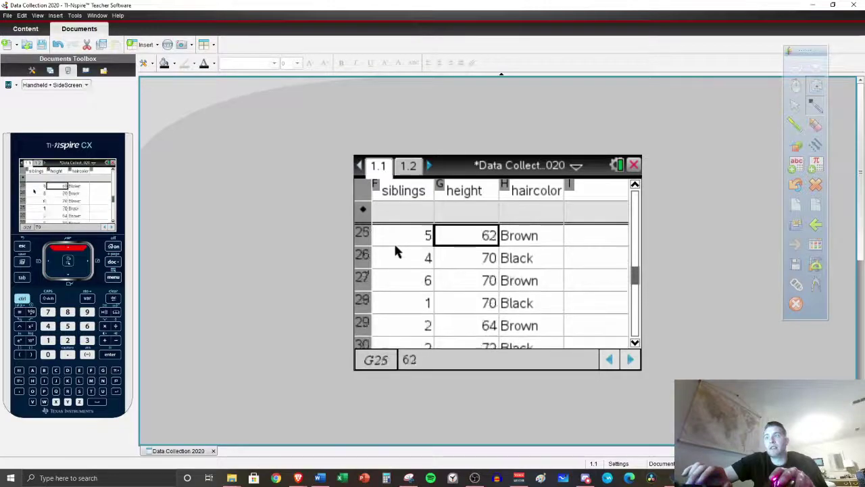
key(Down)
key(Down)
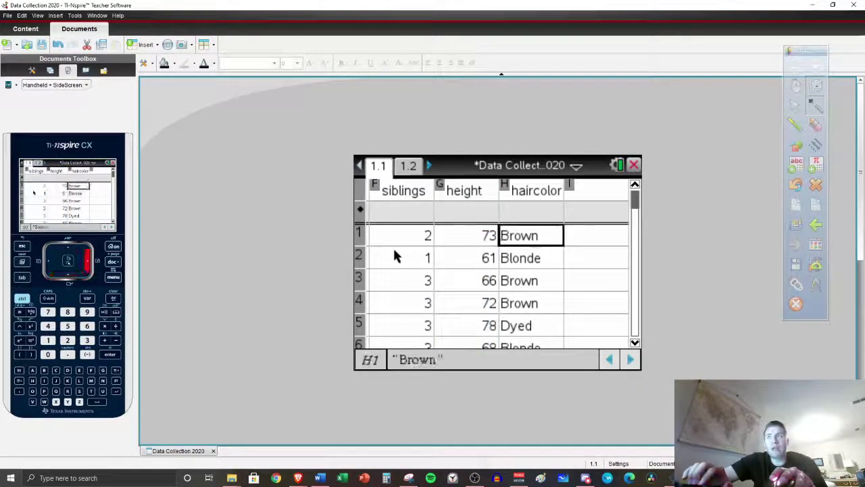
key(Right)
key(Left)
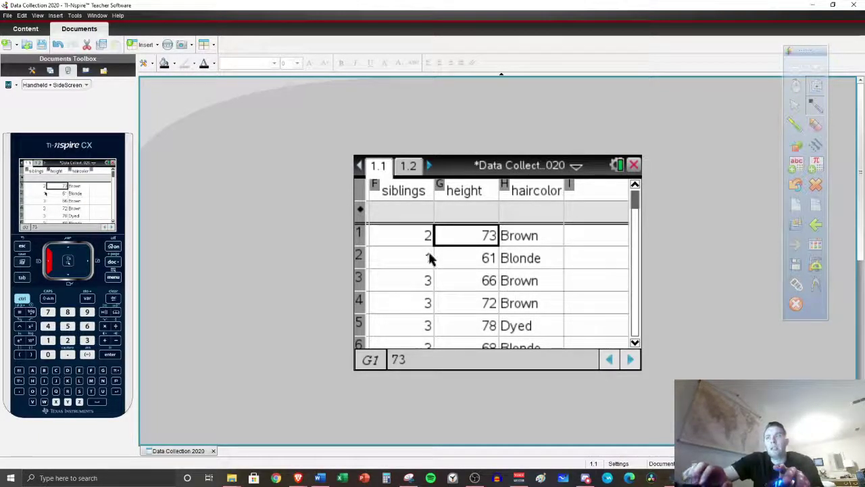
key(Right)
key(Right)
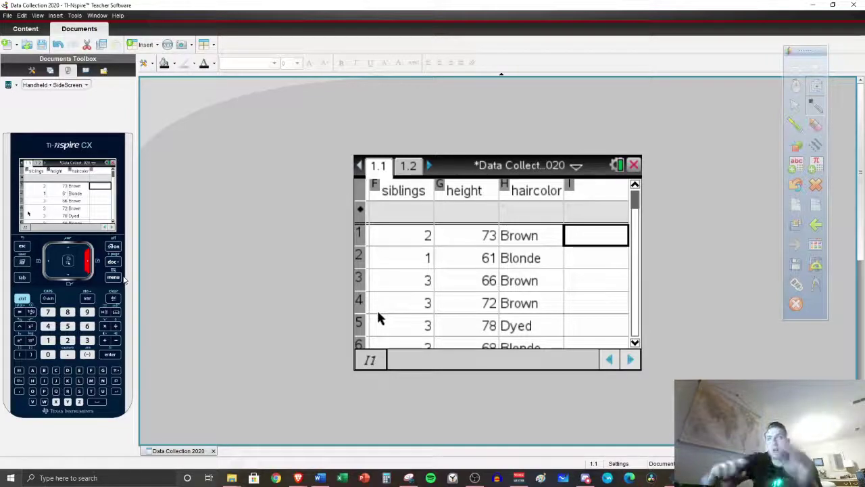
Step: Run One-Variable Statistics on the height list, giving mean 65.6857, then return to WorkSpace
click(114, 279)
click(440, 219)
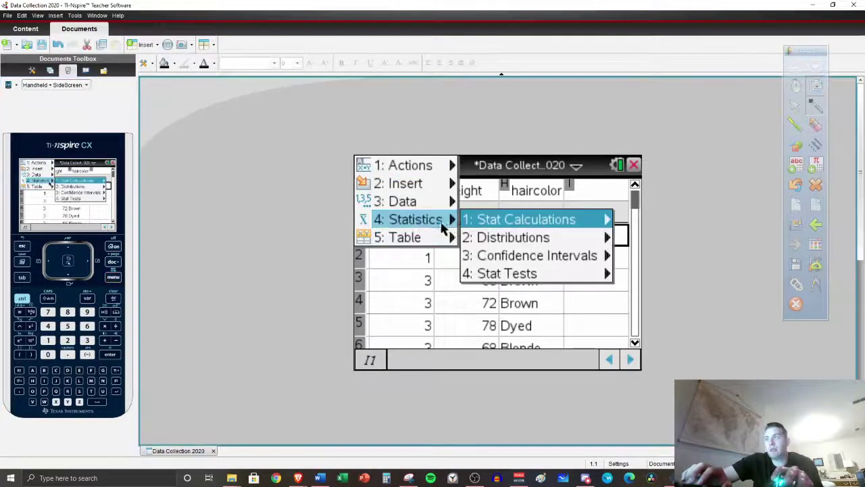
click(498, 224)
click(455, 181)
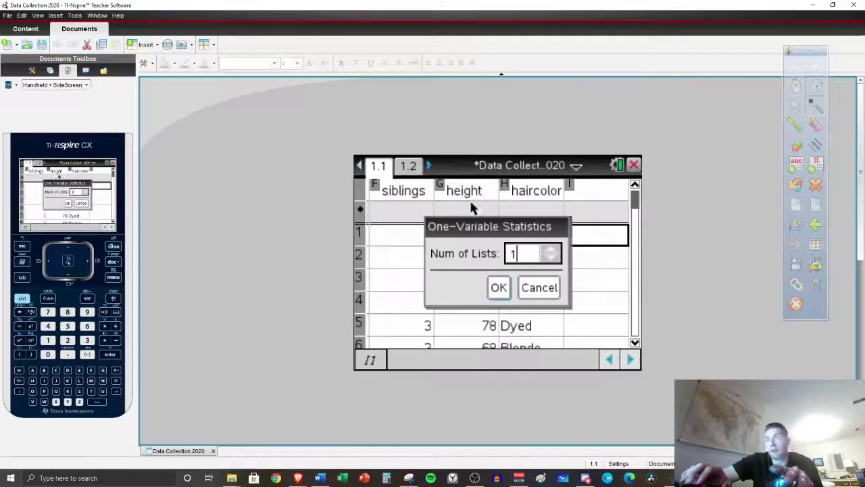
click(507, 289)
click(601, 209)
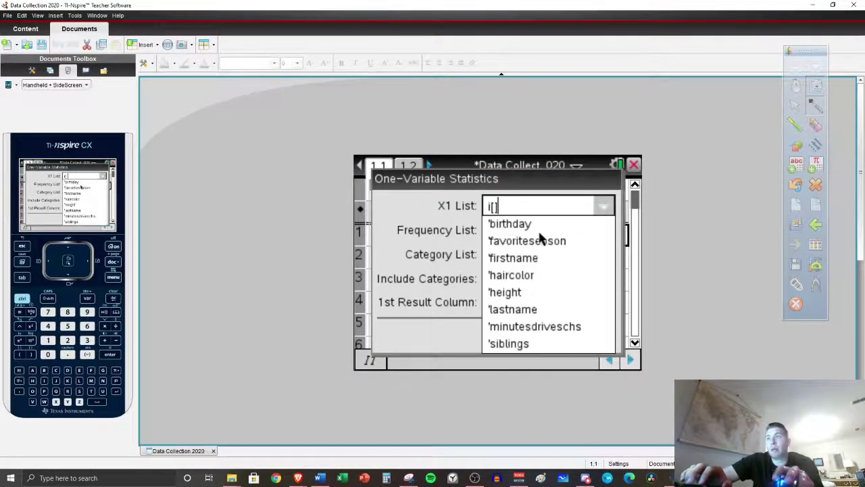
click(518, 294)
click(553, 336)
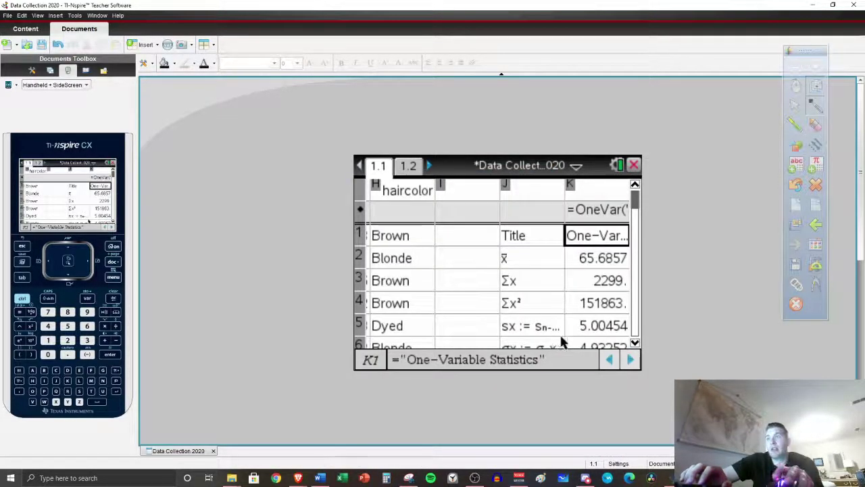
key(Down)
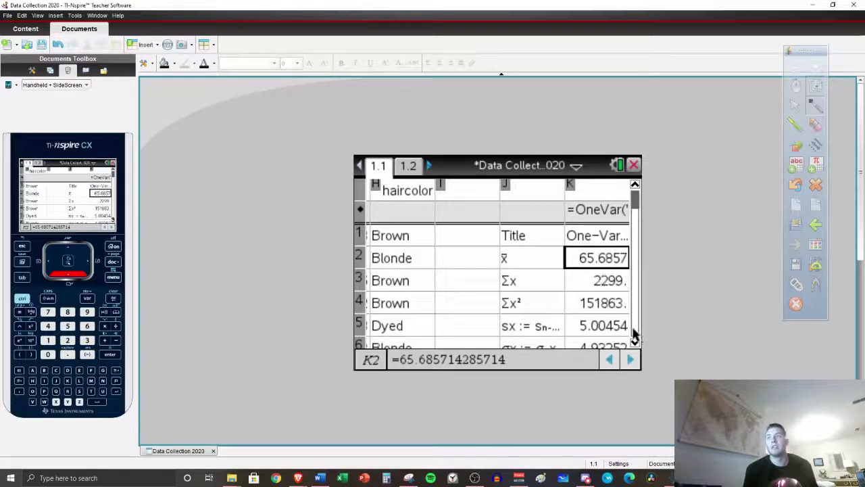
key(alt+Tab)
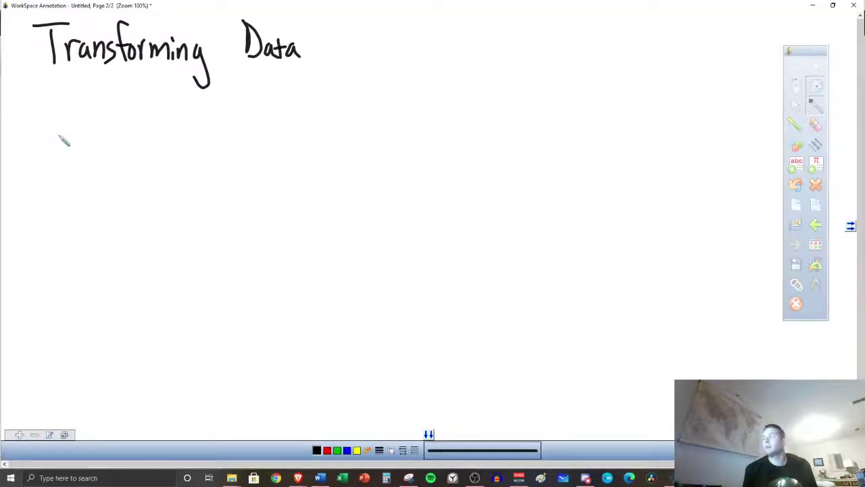
Step: Handwrite the heading 'Heights' under Transforming Data and underline it
drag(62, 138, 63, 160)
drag(70, 135, 77, 165)
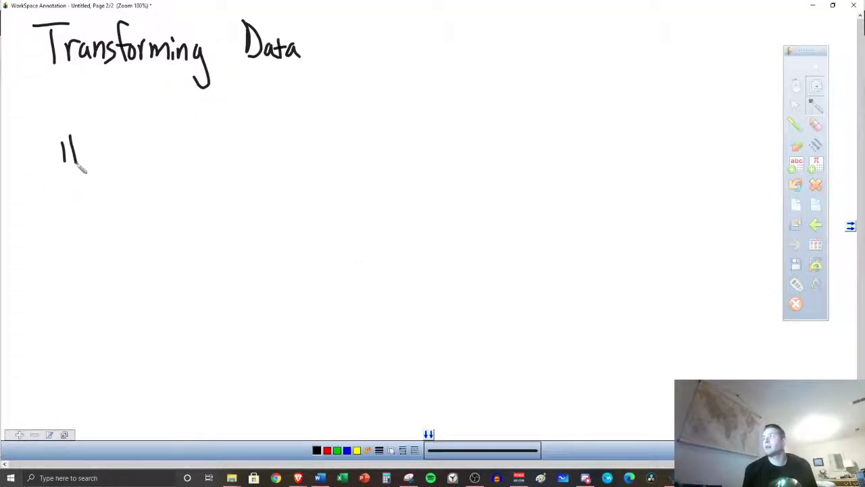
click(303, 480)
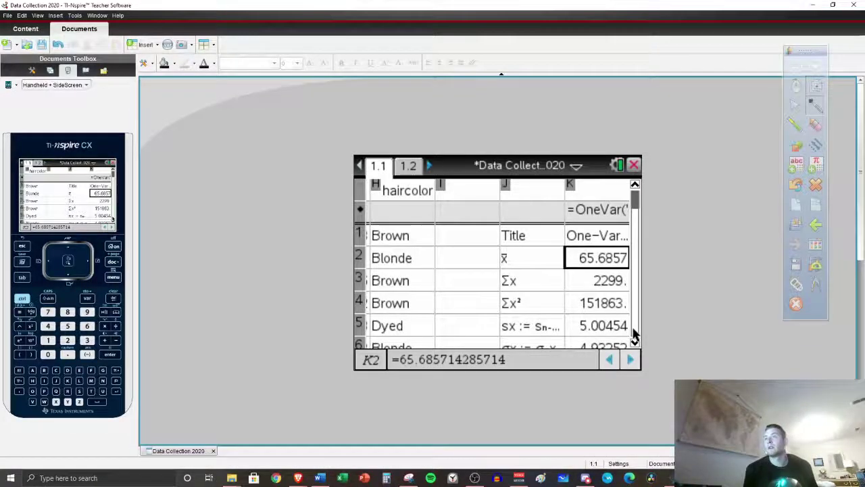
key(Left)
key(Left)
key(Left)
key(Left)
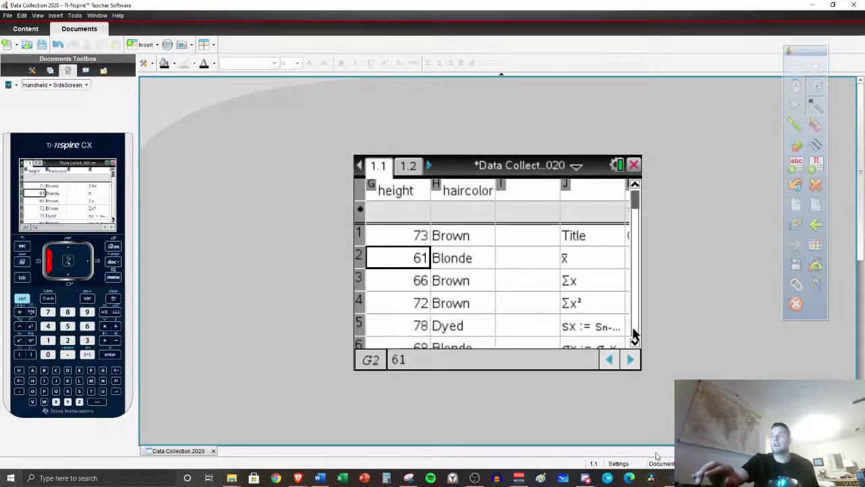
key(alt+Tab)
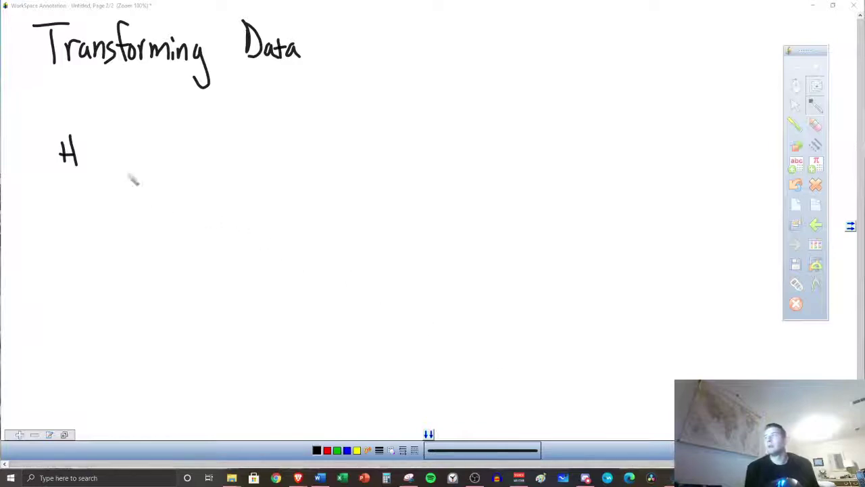
mouse_move(85, 157)
mouse_down()
mouse_move(103, 164)
mouse_move(106, 181)
mouse_up()
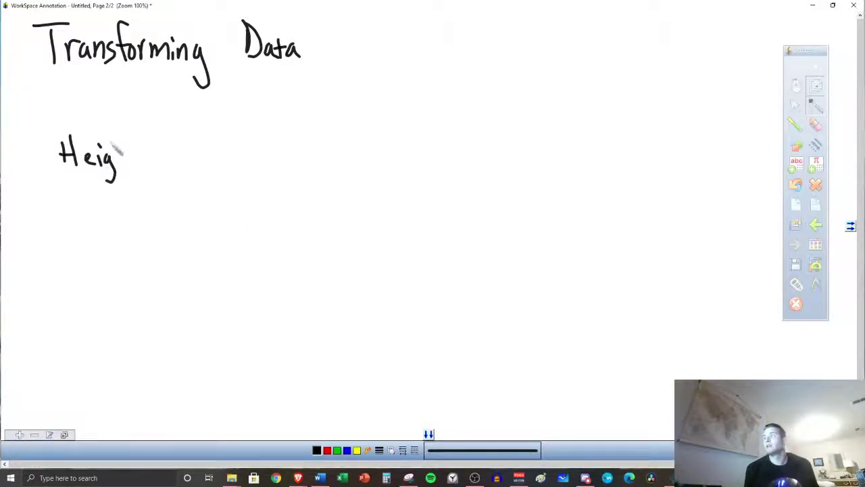
drag(133, 144, 132, 163)
drag(127, 152, 144, 150)
drag(62, 174, 163, 173)
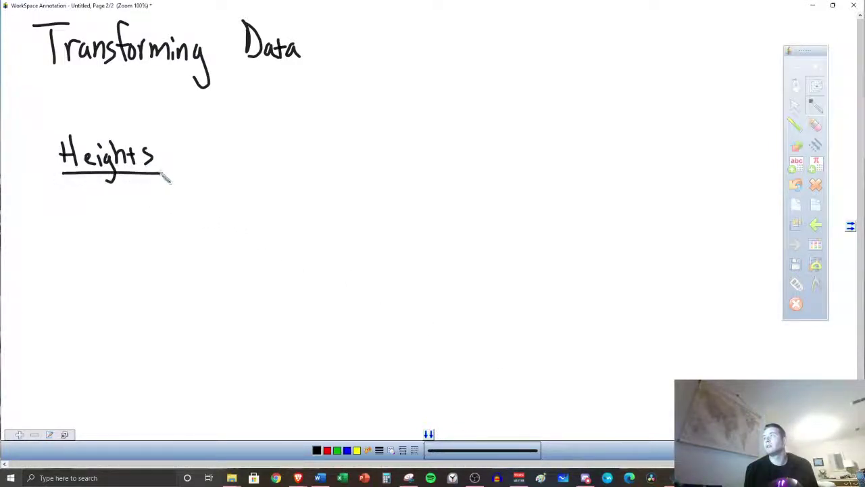
Step: Write the labels x̄, Sx, Med and IQR below it, each followed by a dash
drag(76, 199, 92, 217)
drag(69, 185, 95, 185)
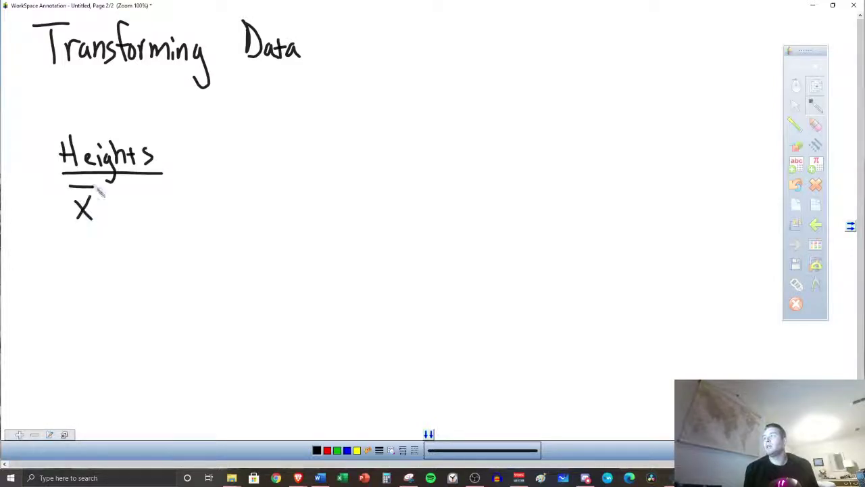
drag(79, 231, 83, 242)
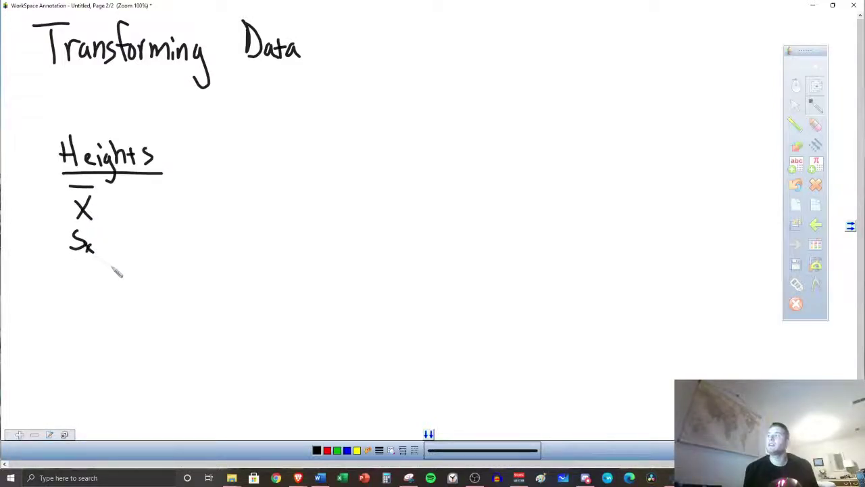
mouse_move(73, 281)
mouse_down()
mouse_move(104, 268)
mouse_move(103, 283)
mouse_move(79, 317)
mouse_up()
mouse_move(63, 296)
mouse_down()
mouse_move(87, 297)
mouse_move(72, 317)
mouse_move(112, 306)
mouse_up()
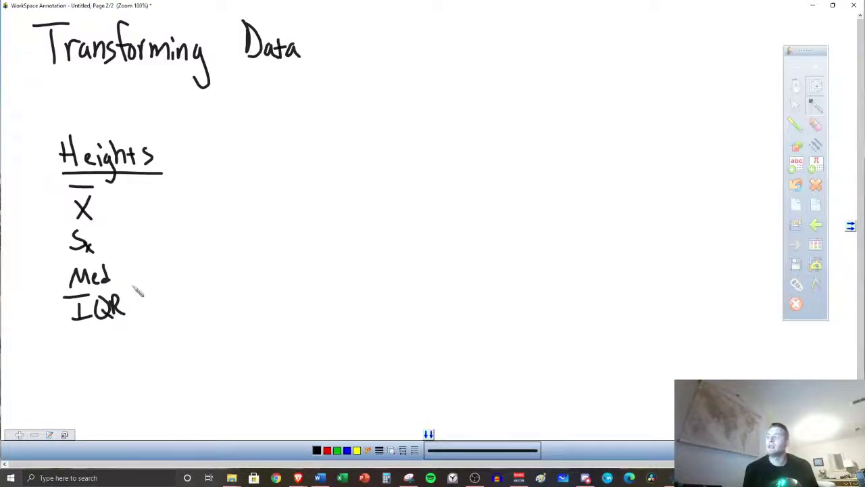
drag(106, 243, 117, 242)
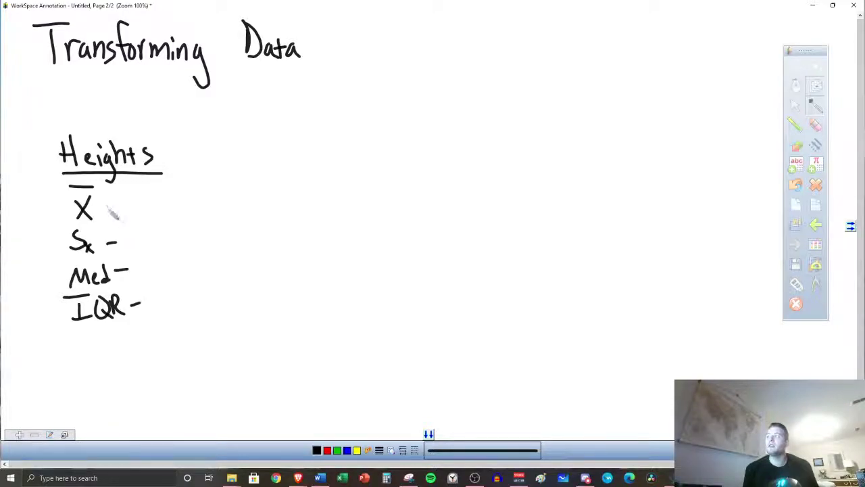
drag(106, 202, 117, 202)
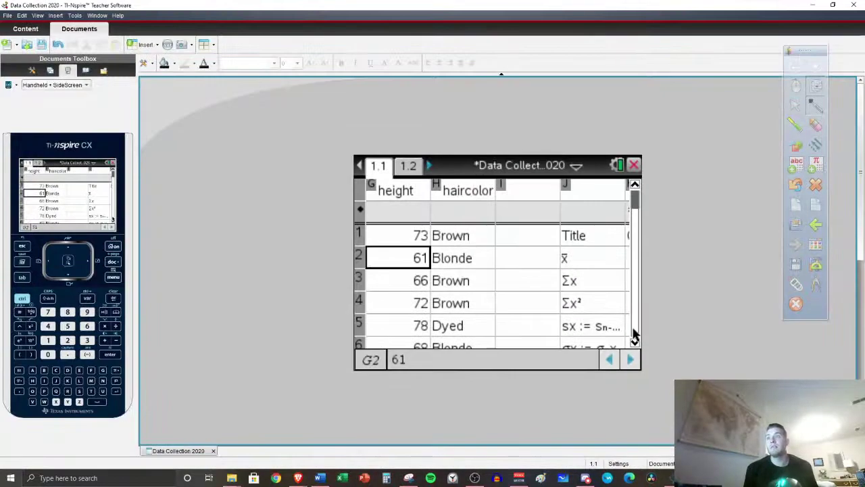
Step: Copy the mean 65.69 after x̄ and Sx 5 after Sx from the TI-Nspire results
key(Right)
key(Right)
key(Right)
key(Right)
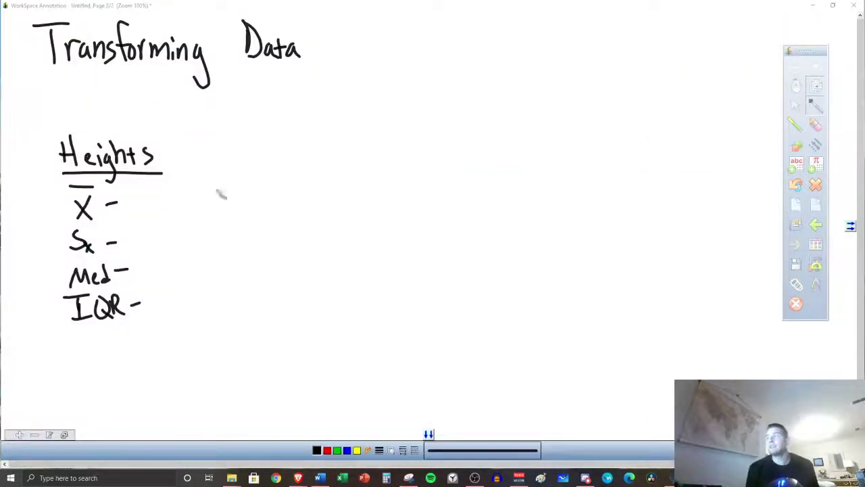
mouse_move(139, 191)
mouse_down()
mouse_move(156, 210)
mouse_move(158, 194)
mouse_move(186, 194)
mouse_move(205, 214)
mouse_up()
click(172, 211)
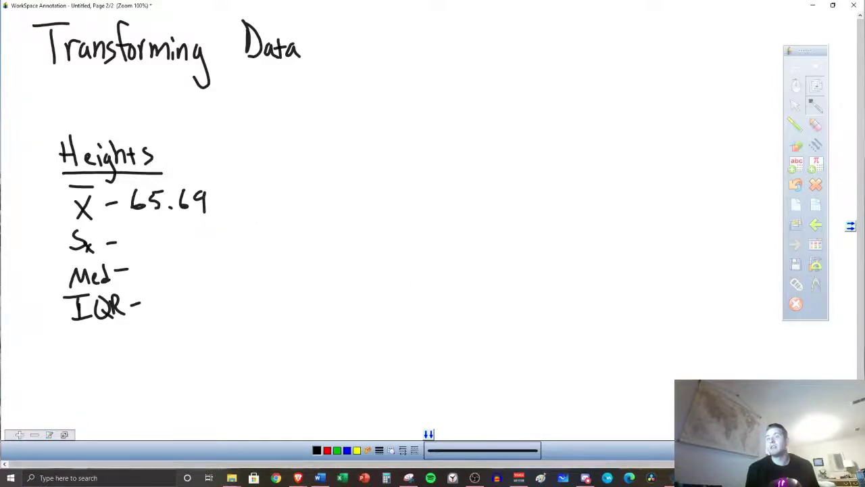
key(alt+Tab)
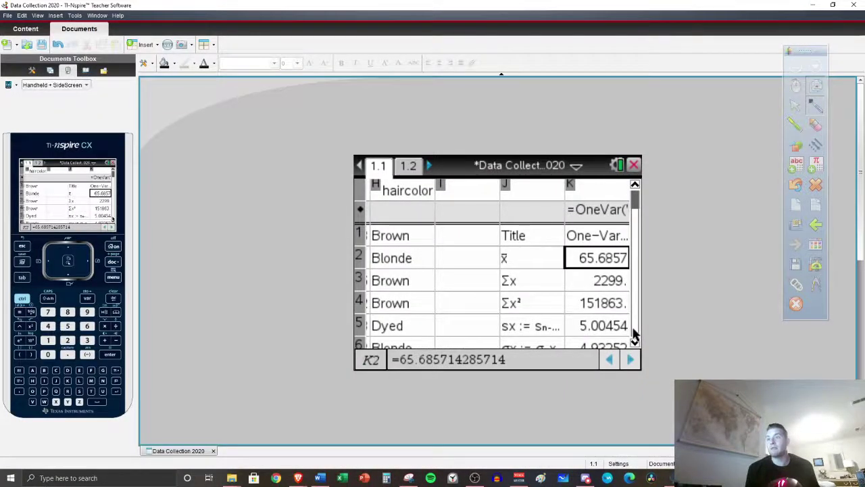
key(alt+Tab)
mouse_move(136, 230)
mouse_down()
mouse_move(142, 245)
mouse_move(129, 258)
mouse_up()
drag(137, 230, 151, 228)
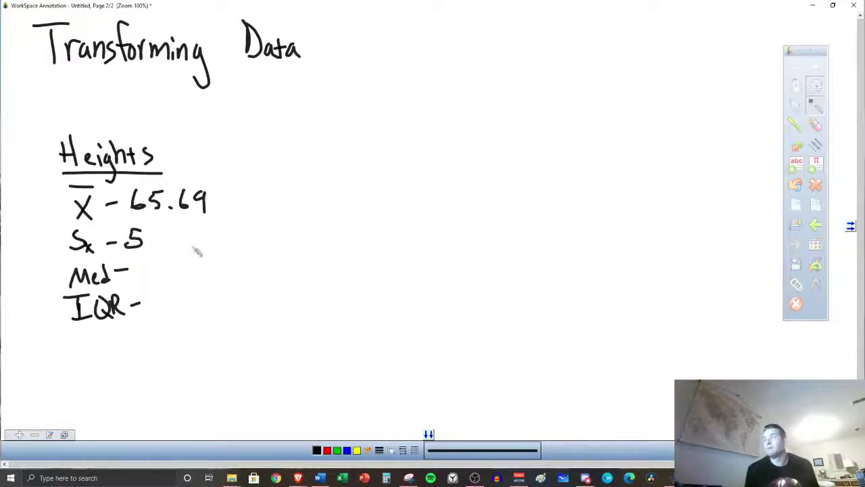
key(alt+Tab)
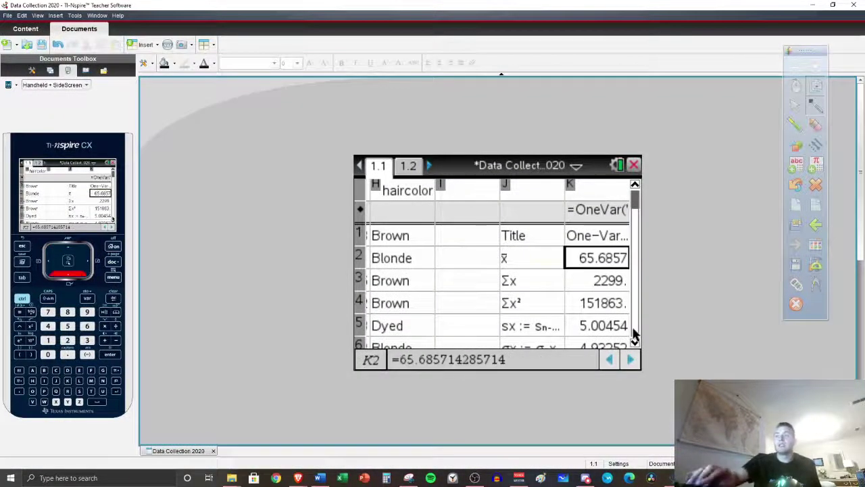
key(Down)
key(Down)
key(Down)
key(Down)
key(Down)
key(Down)
key(Down)
key(Down)
key(Down)
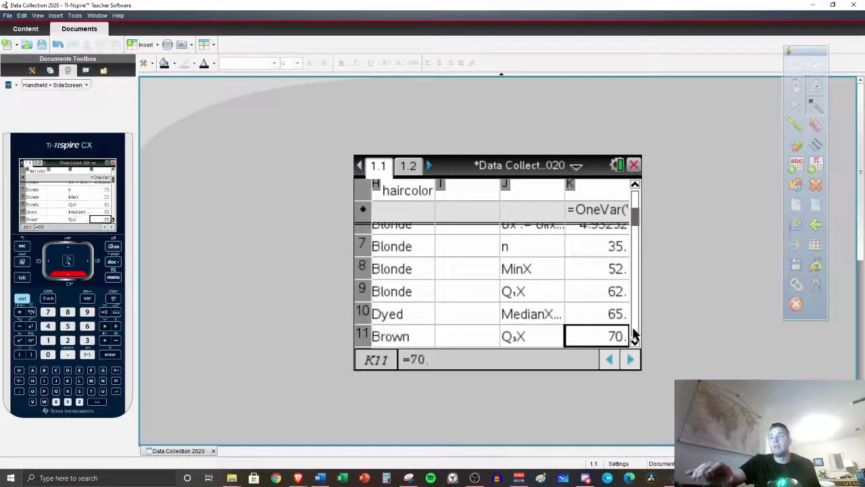
Step: Write the median 65 after Med
key(Up)
key(alt+Tab)
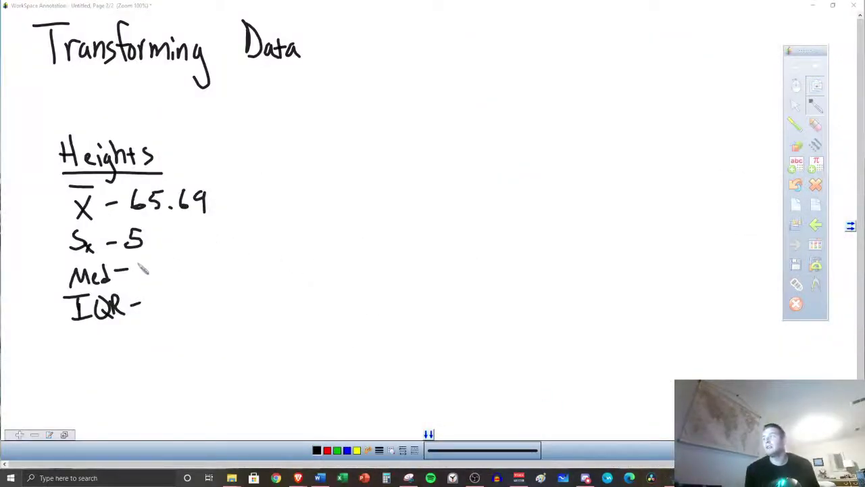
mouse_move(152, 257)
mouse_down()
mouse_move(145, 271)
mouse_move(173, 281)
mouse_move(179, 257)
mouse_up()
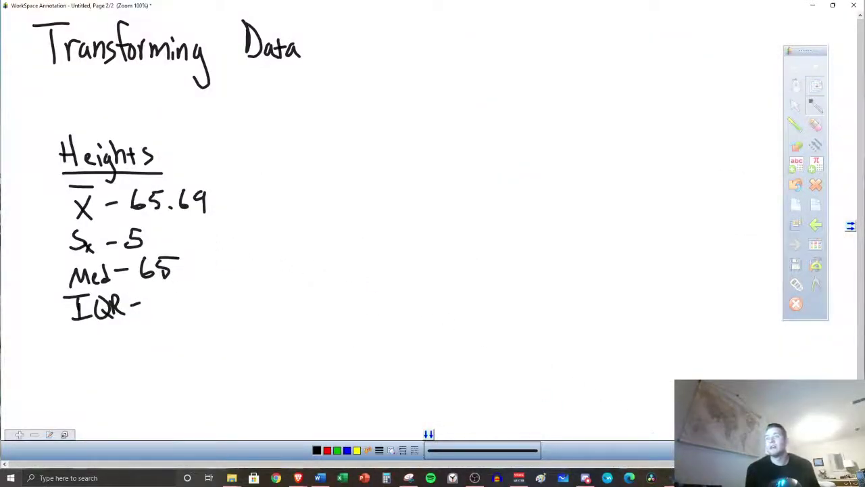
Step: Read Q1 62 and Q3 70, then write the IQR 8 after IQR
key(alt+Tab)
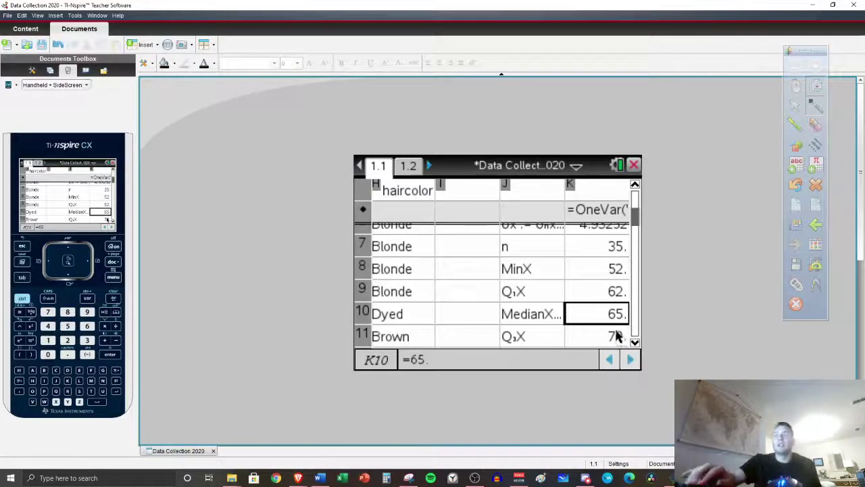
key(Down)
key(Up)
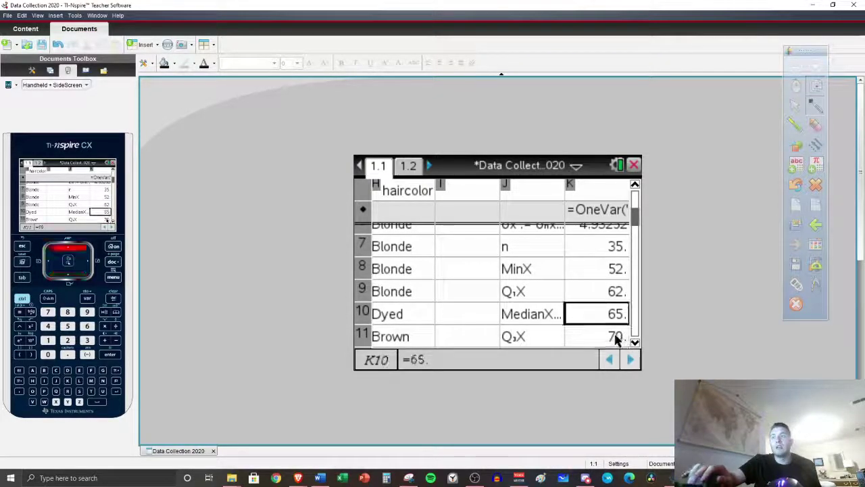
key(Down)
key(Up)
key(Up)
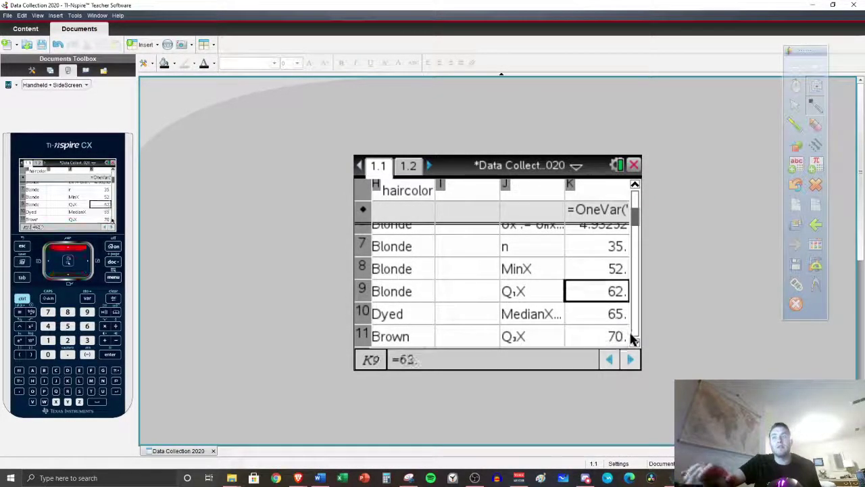
key(alt+Tab)
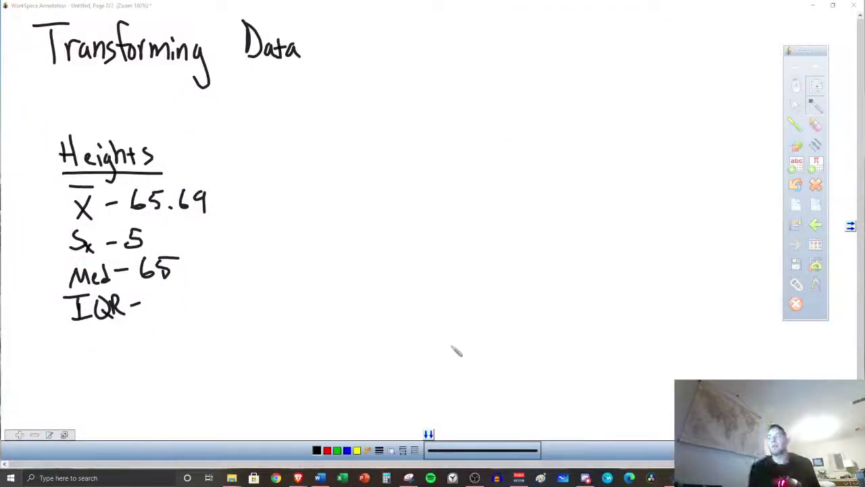
mouse_move(162, 292)
mouse_down()
mouse_move(156, 315)
mouse_move(163, 292)
mouse_up()
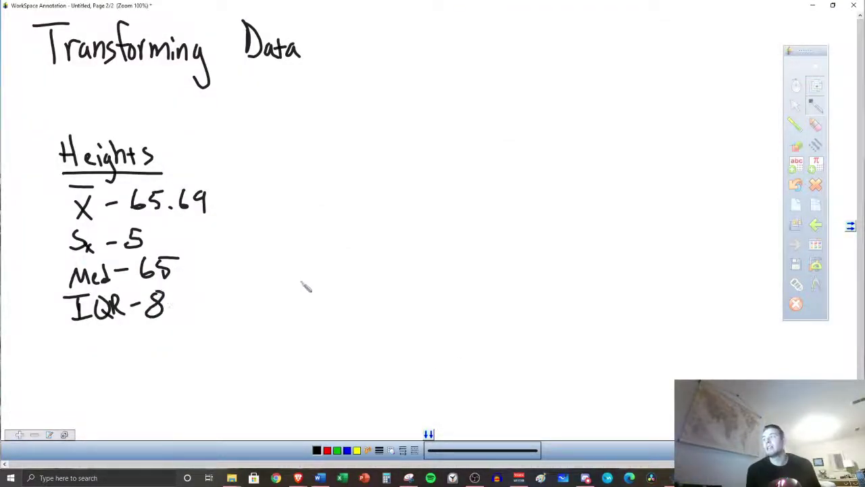